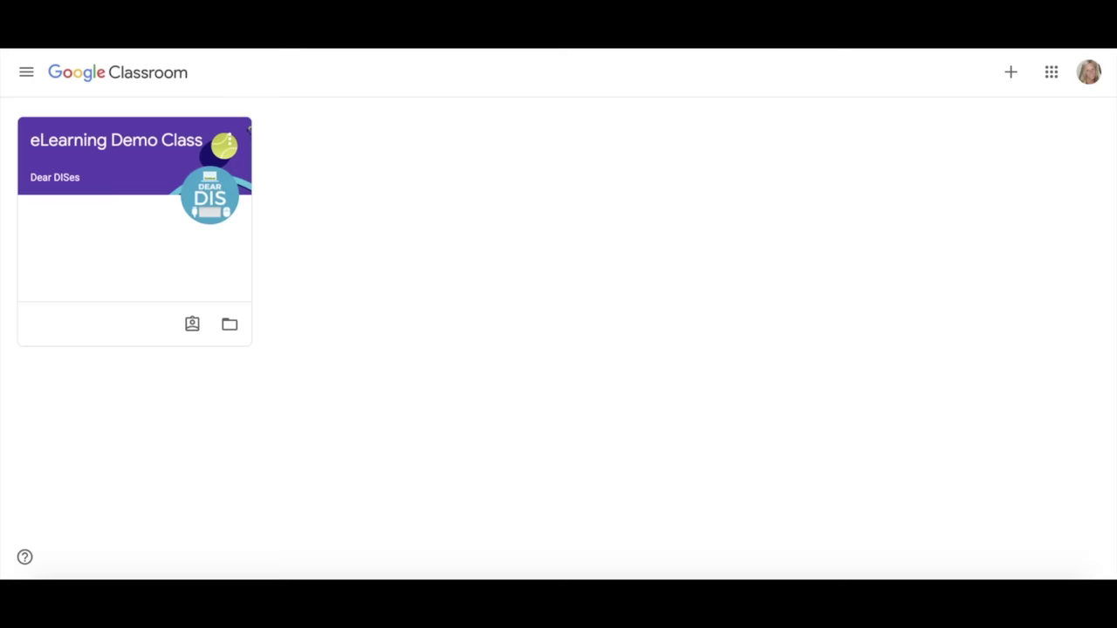
# Open the eLearning Demo Class from the Classroom class cards.
pyautogui.click(93, 144)
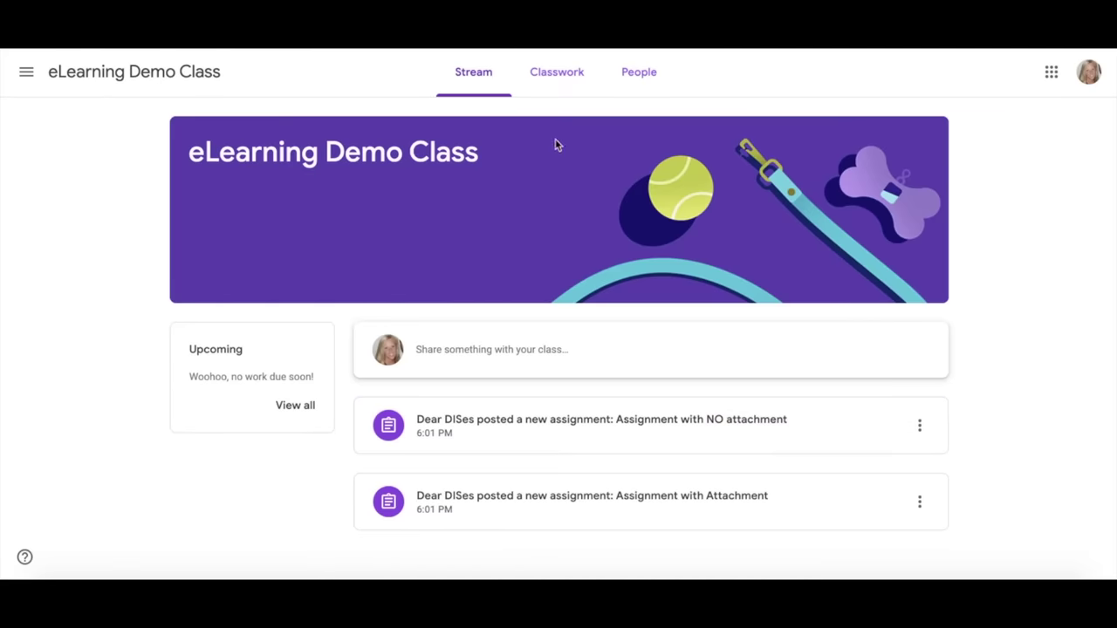
# Show Classwork and expand Assignment with Attachment to reveal its Google Docs file.
pyautogui.click(550, 84)
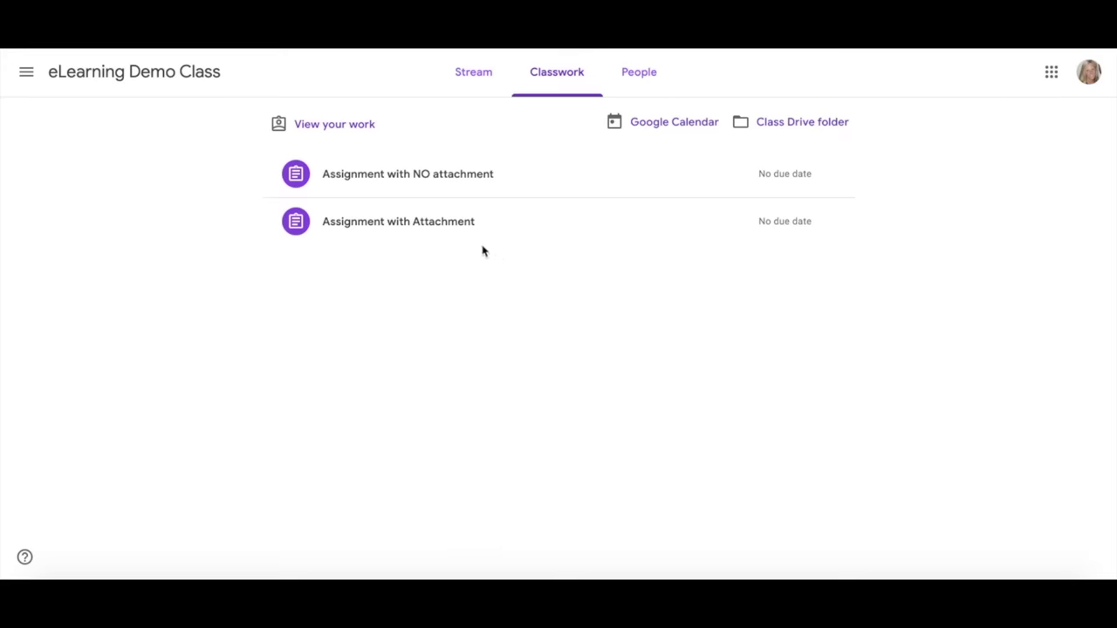
pyautogui.click(424, 225)
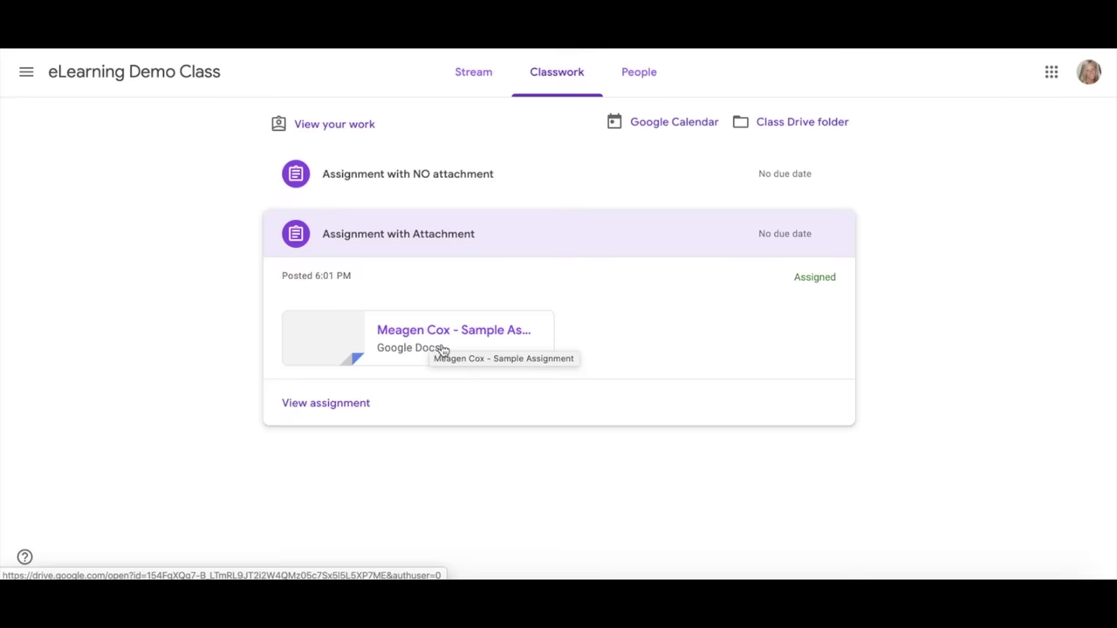
pyautogui.click(354, 412)
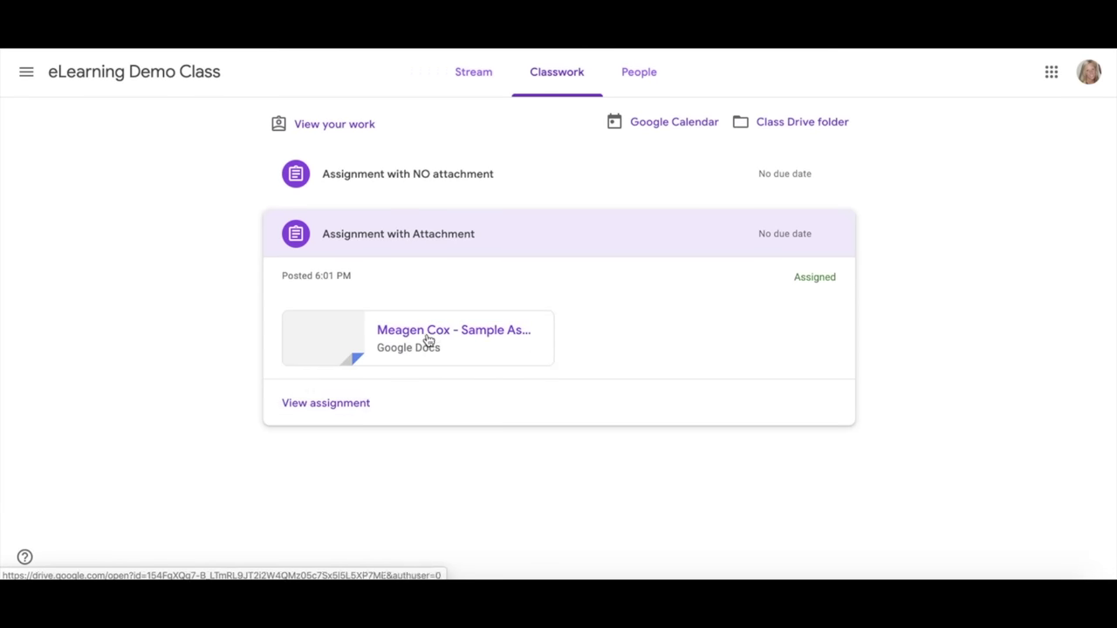
pyautogui.click(349, 408)
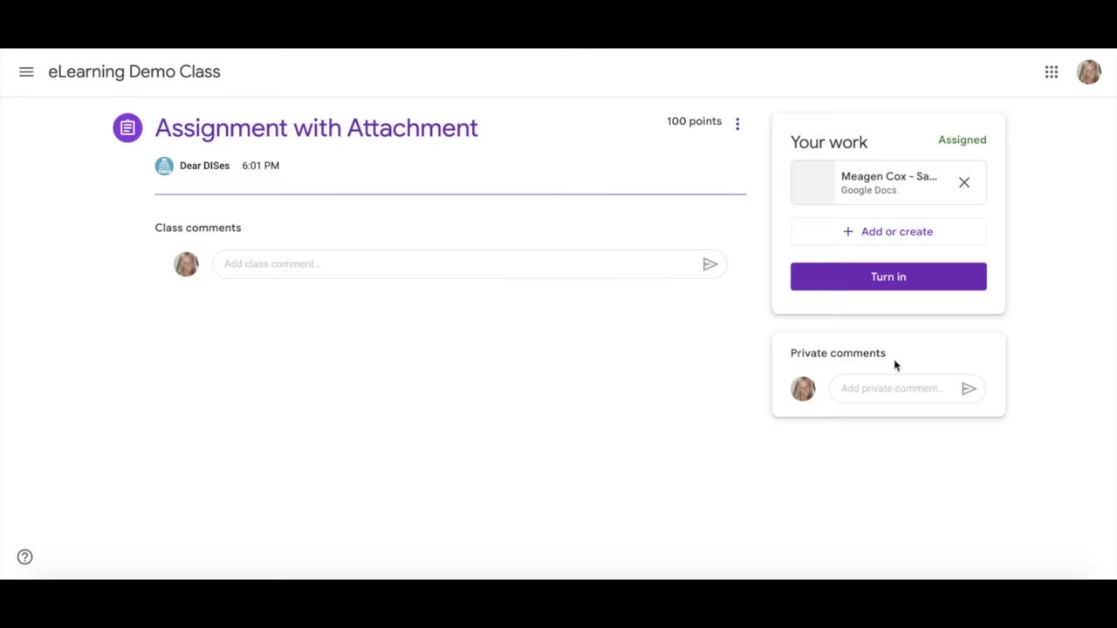
# Open the attached Sample Assignment doc and place the cursor after the response prompt.
pyautogui.click(860, 182)
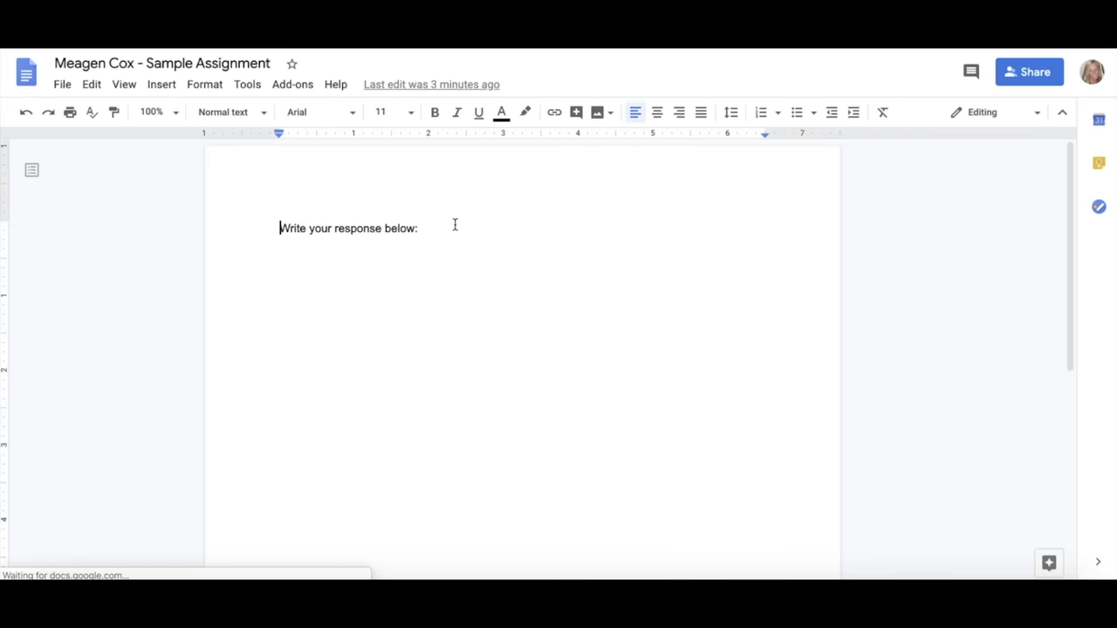
pyautogui.click(455, 225)
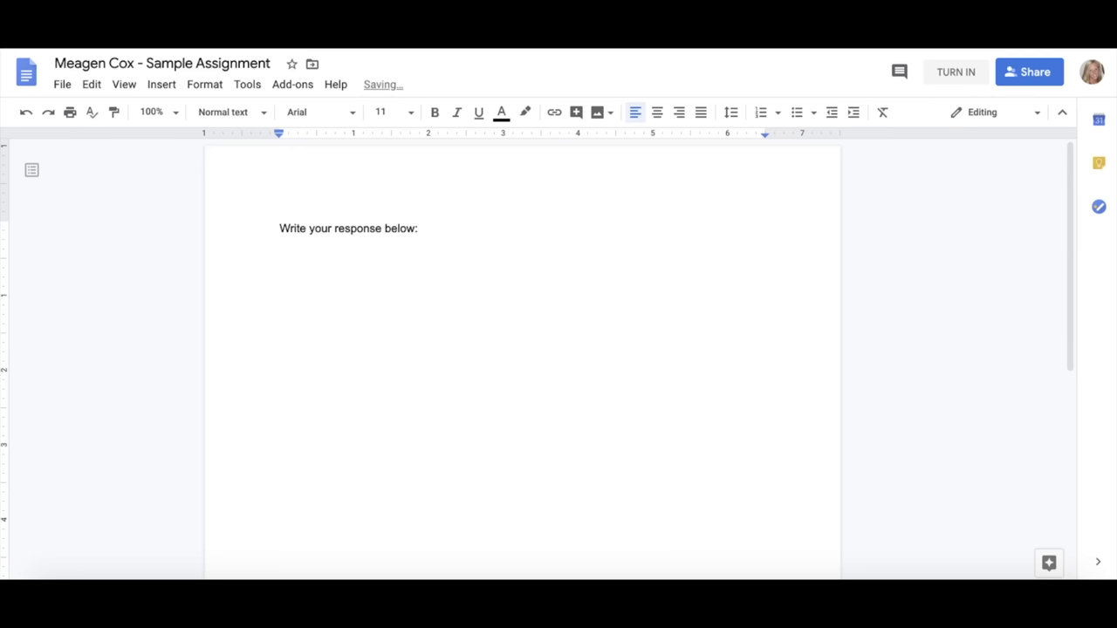
# Type 'response' after the prompt in the doc and return to the Classroom assignment.
pyautogui.write(' res')
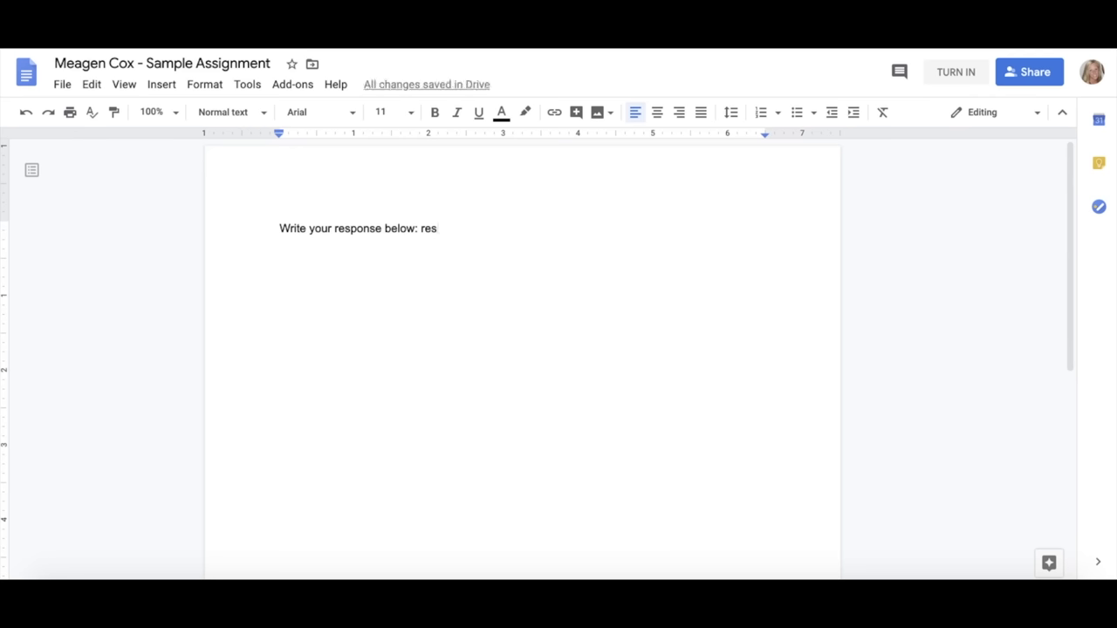
pyautogui.write('ponse')
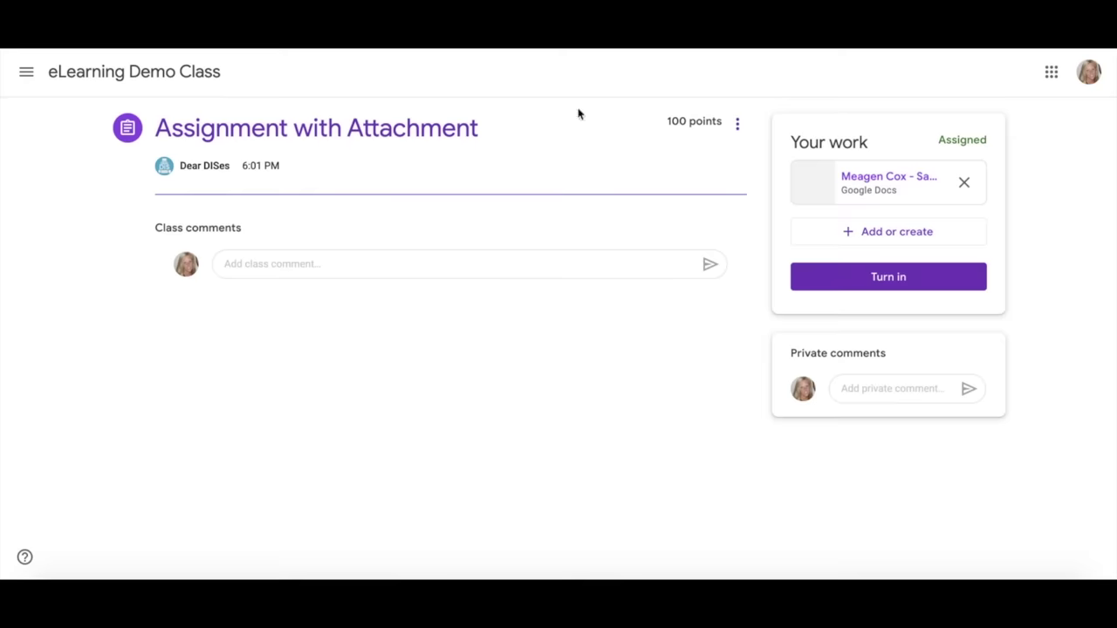
pyautogui.click(881, 180)
# Turn in Assignment with Attachment with its edited doc and confirm the submission.
pyautogui.click(906, 283)
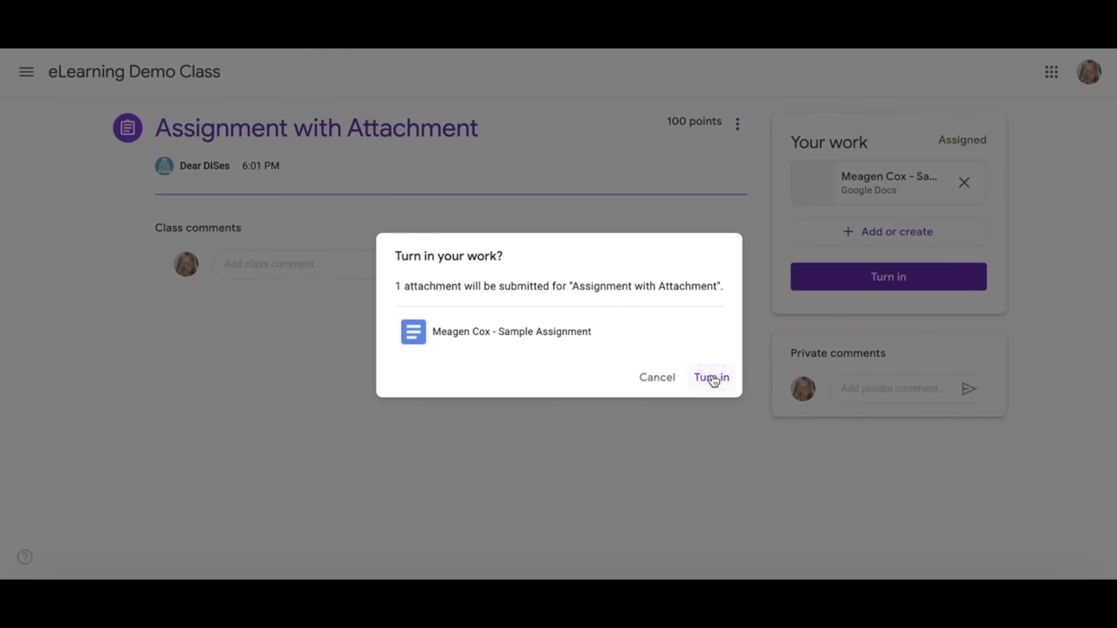
pyautogui.click(711, 378)
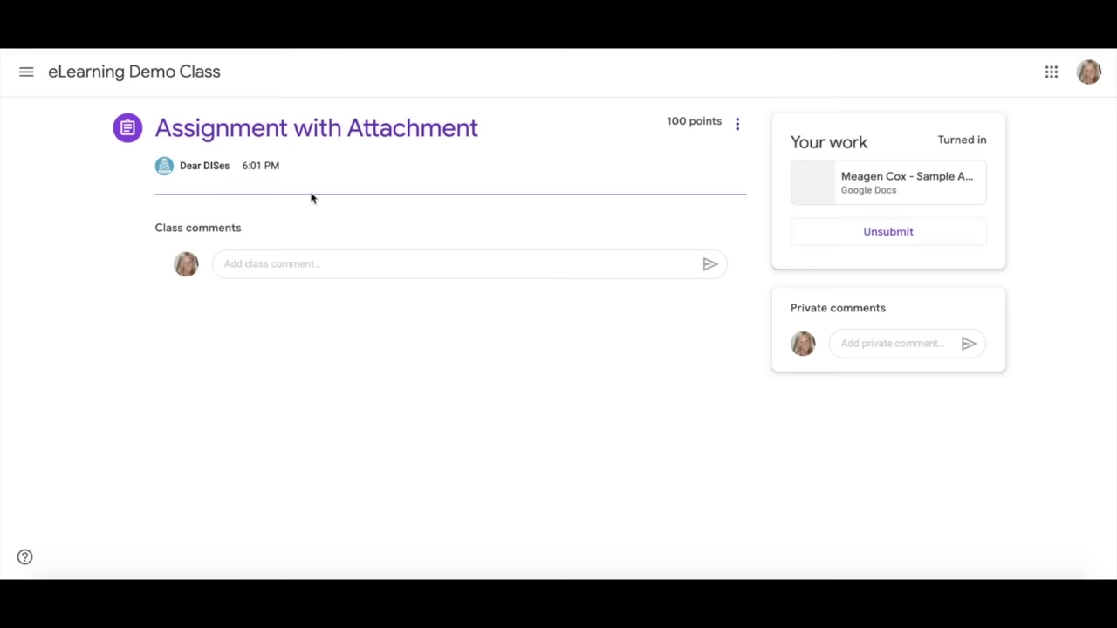
pyautogui.click(26, 71)
# Go to the class's Classwork and open the Assignment with NO attachment details page.
pyautogui.click(84, 251)
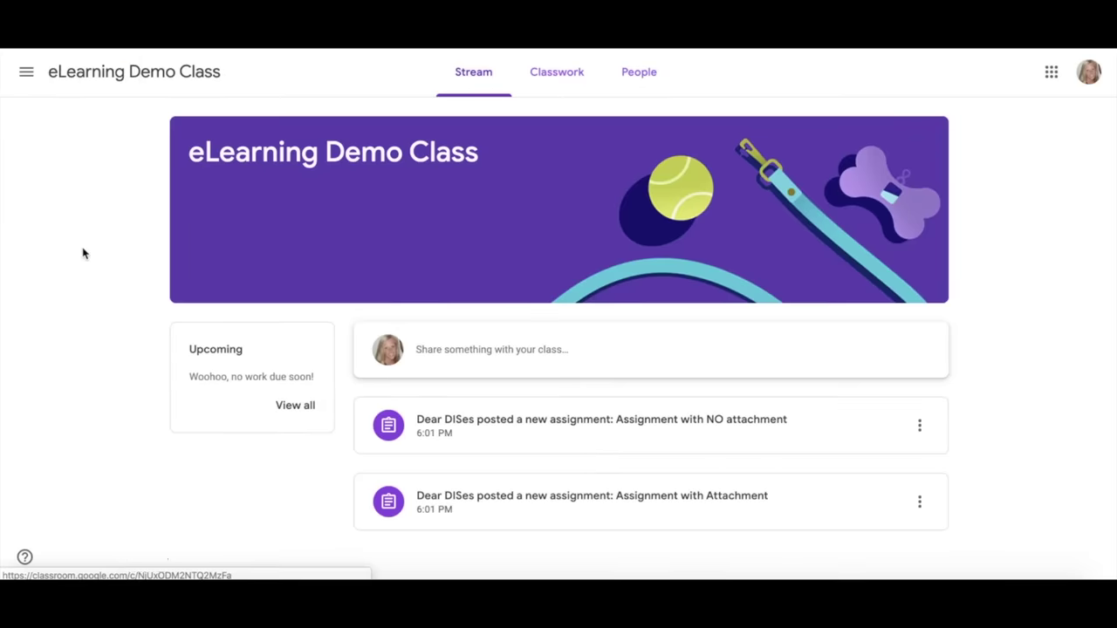
pyautogui.click(548, 78)
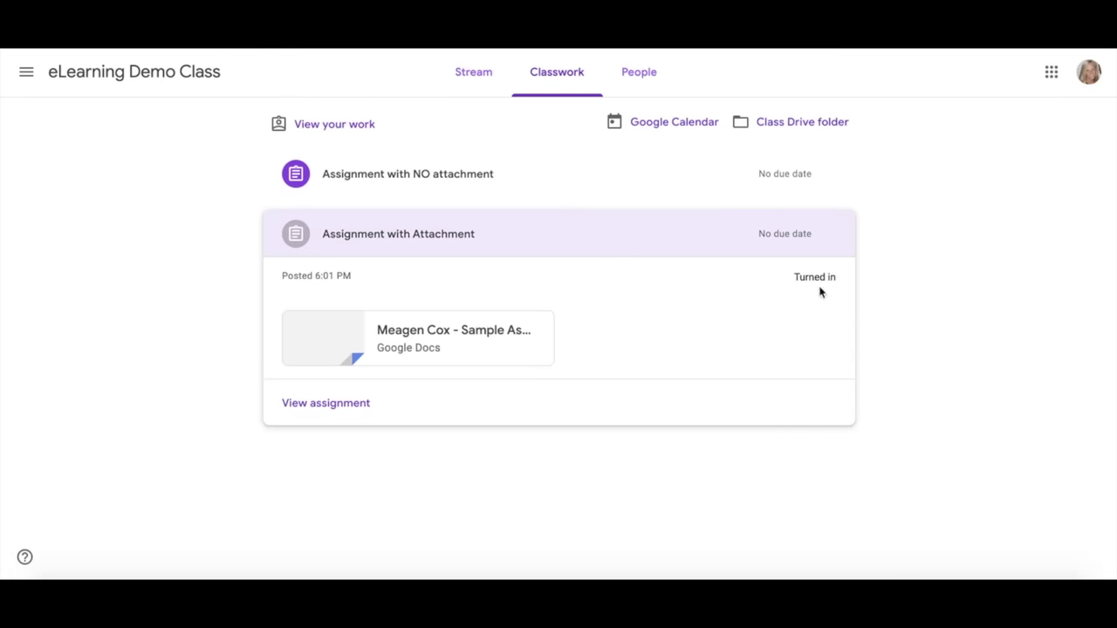
pyautogui.click(399, 176)
pyautogui.moveTo(486, 173)
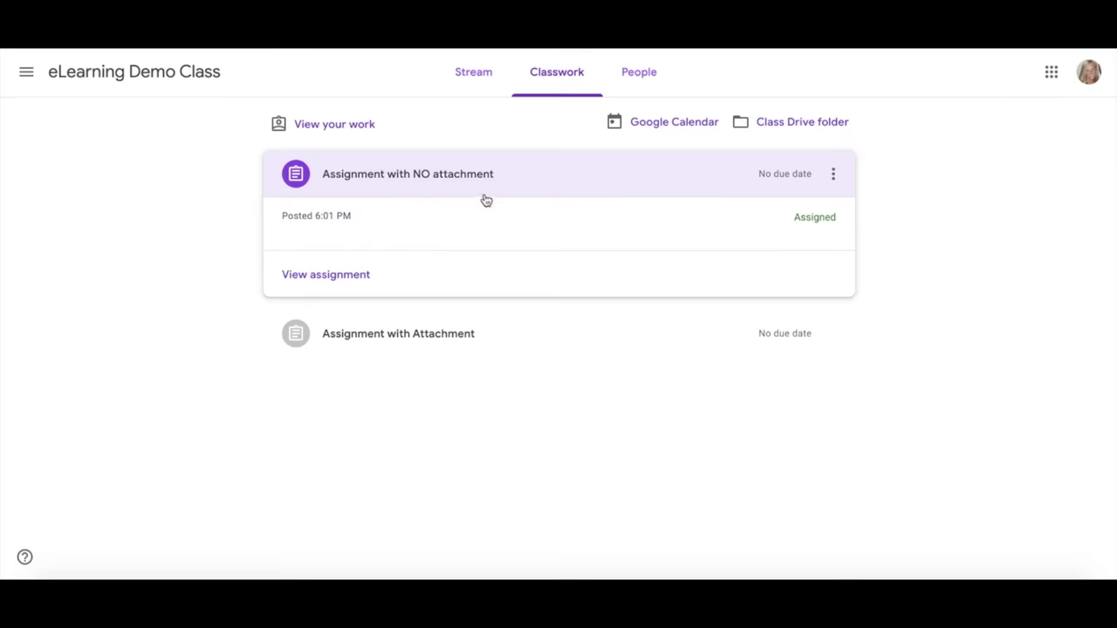
pyautogui.click(351, 275)
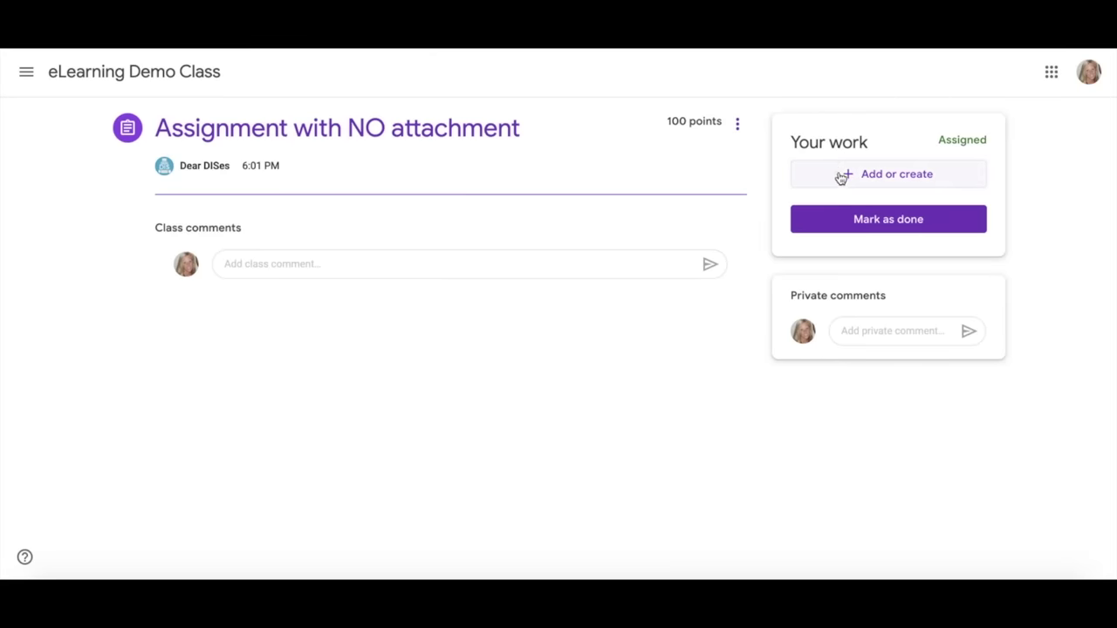
# Show the Add or create options (Drive, Link, File, Docs, Slides, Sheets, Drawings), then dismiss them.
pyautogui.click(840, 177)
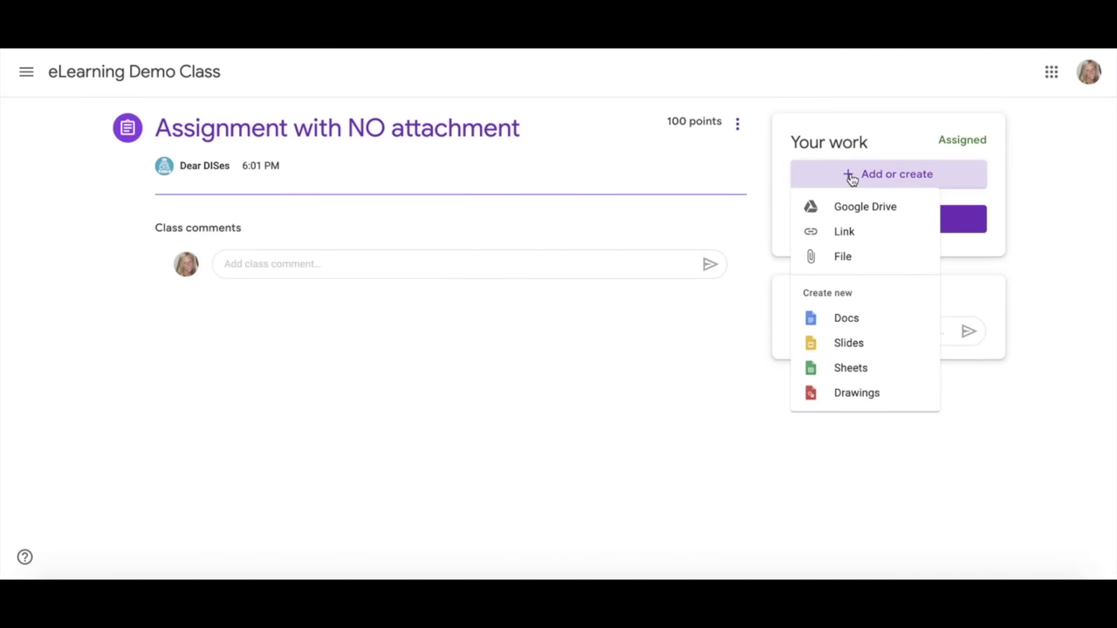
pyautogui.click(693, 359)
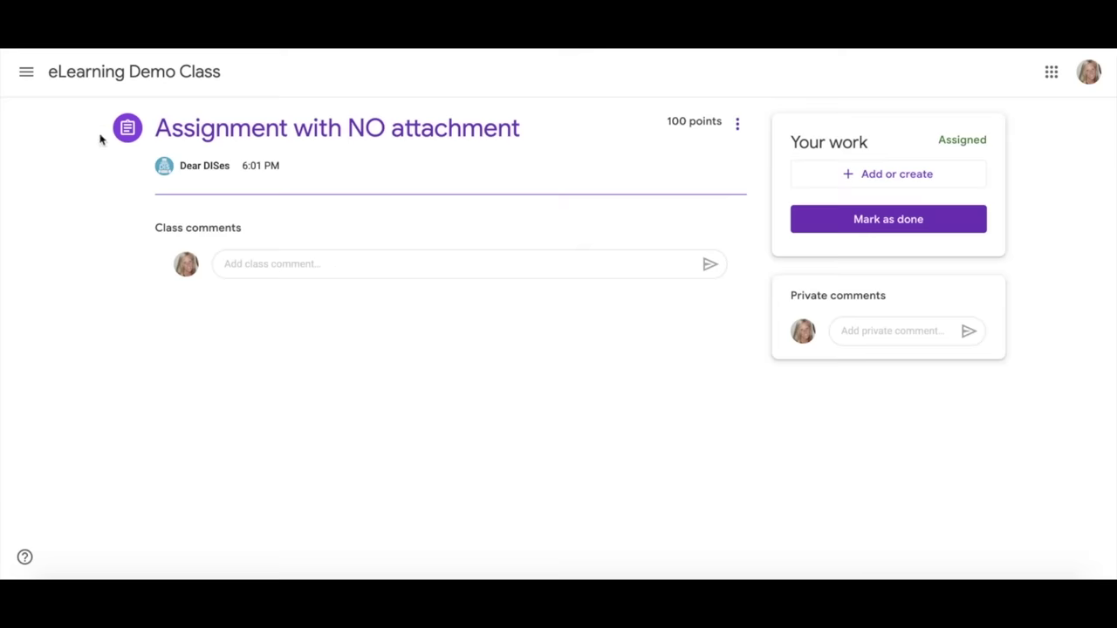
# Return to eLearning Demo Class through the main menu and show its Classwork list.
pyautogui.click(26, 71)
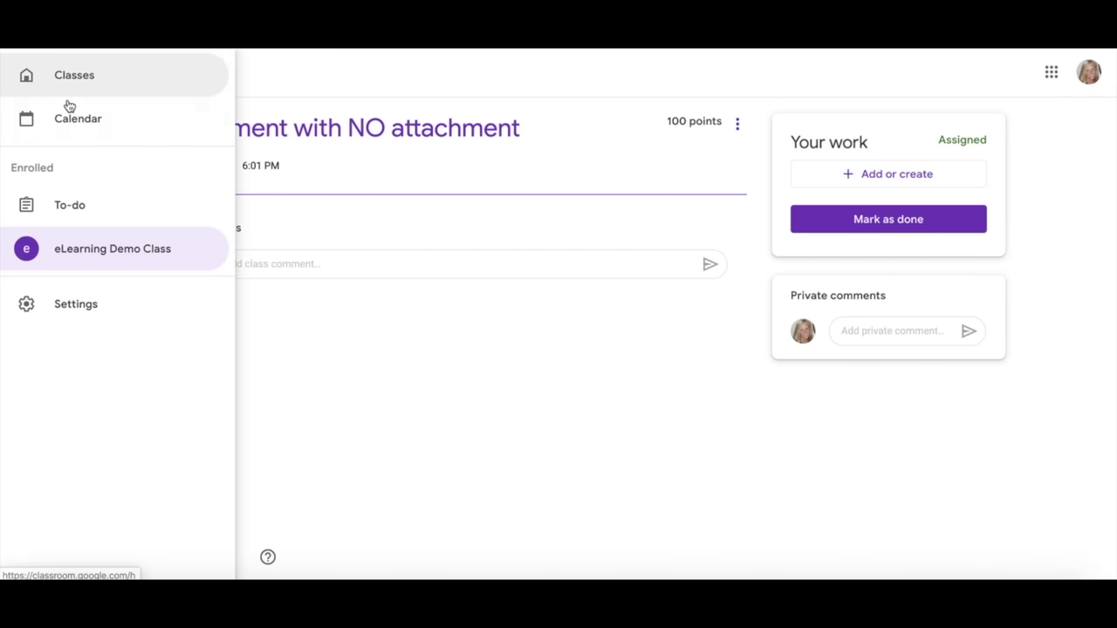
pyautogui.click(79, 260)
pyautogui.click(557, 73)
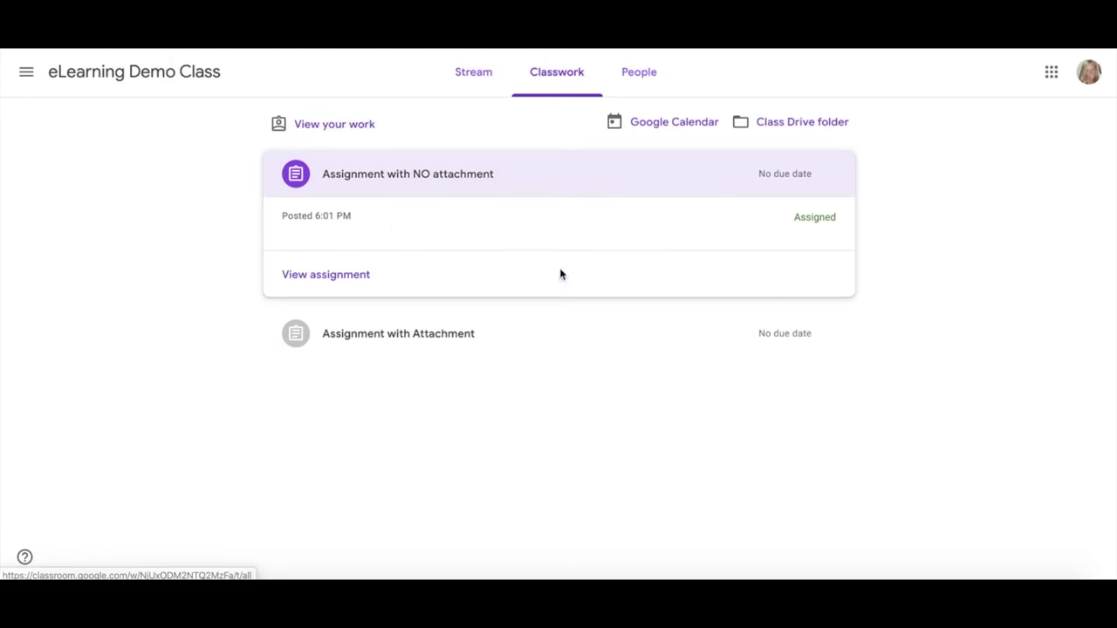